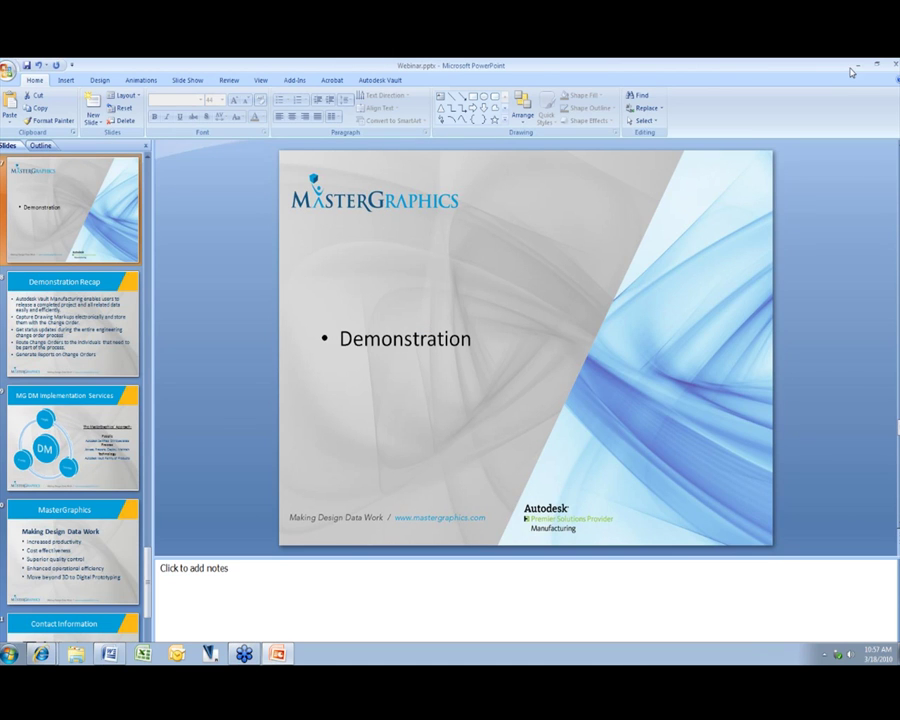
# - Minimize PowerPoint and launch Vault Manufacturing to its Log In prompt for user Engineer
pyautogui.click(856, 65)
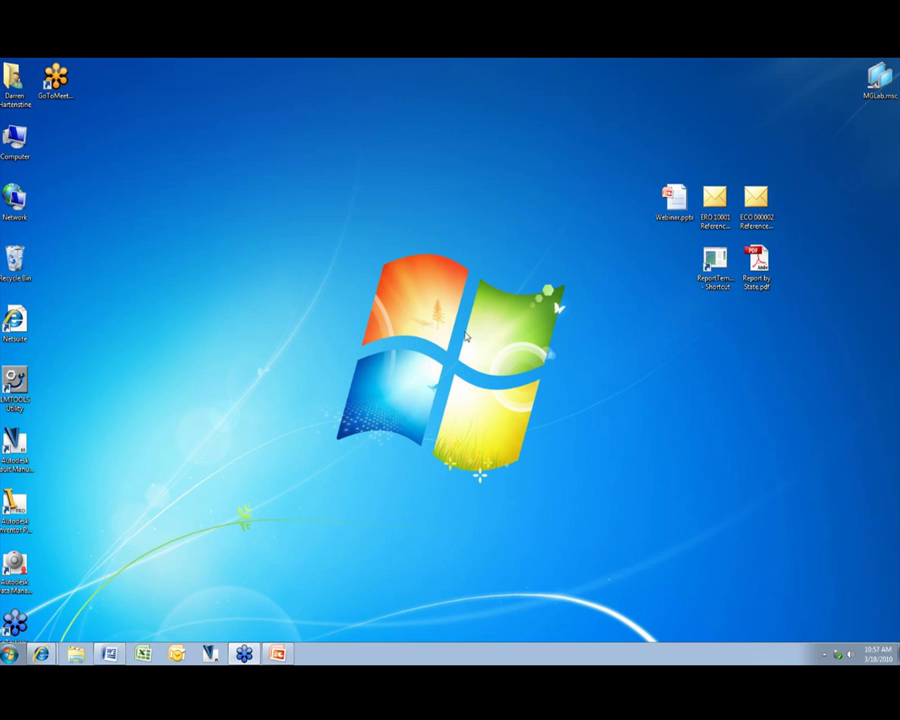
pyautogui.click(210, 653)
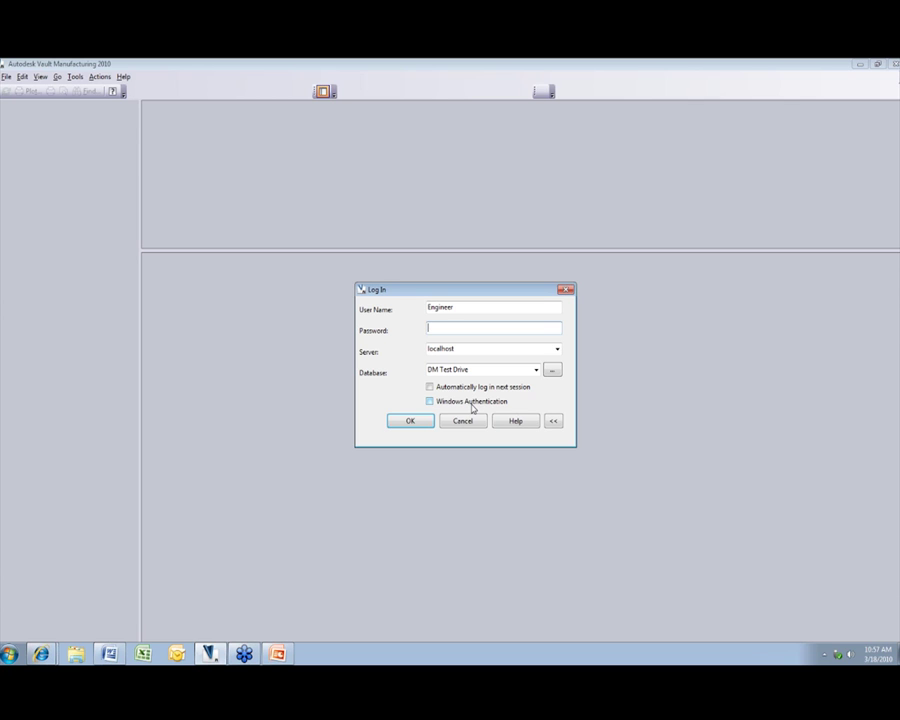
# - Log in as Engineer to the DM Test Drive vault on localhost and expand Item Master Example
pyautogui.click(414, 421)
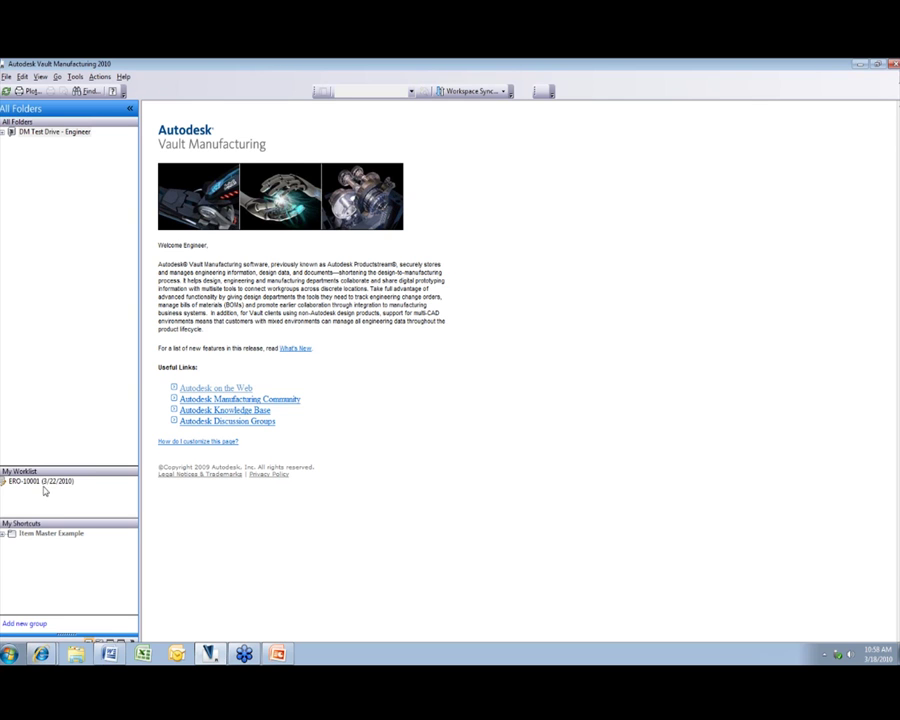
pyautogui.click(4, 534)
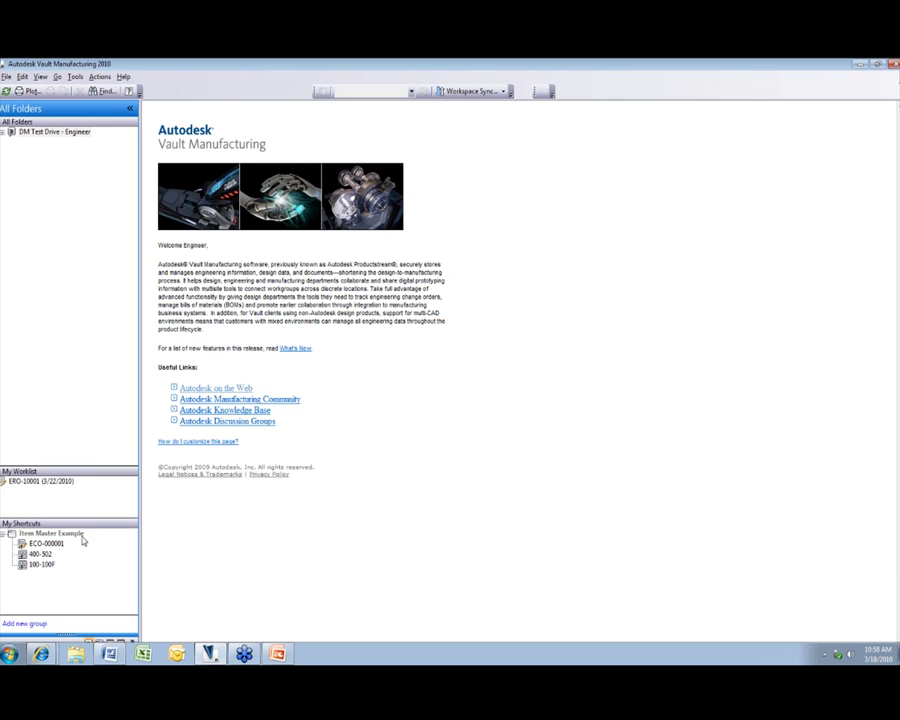
# - Open ECO-000001 and highlight its number, title and three-line description on the General tab
pyautogui.click(45, 543)
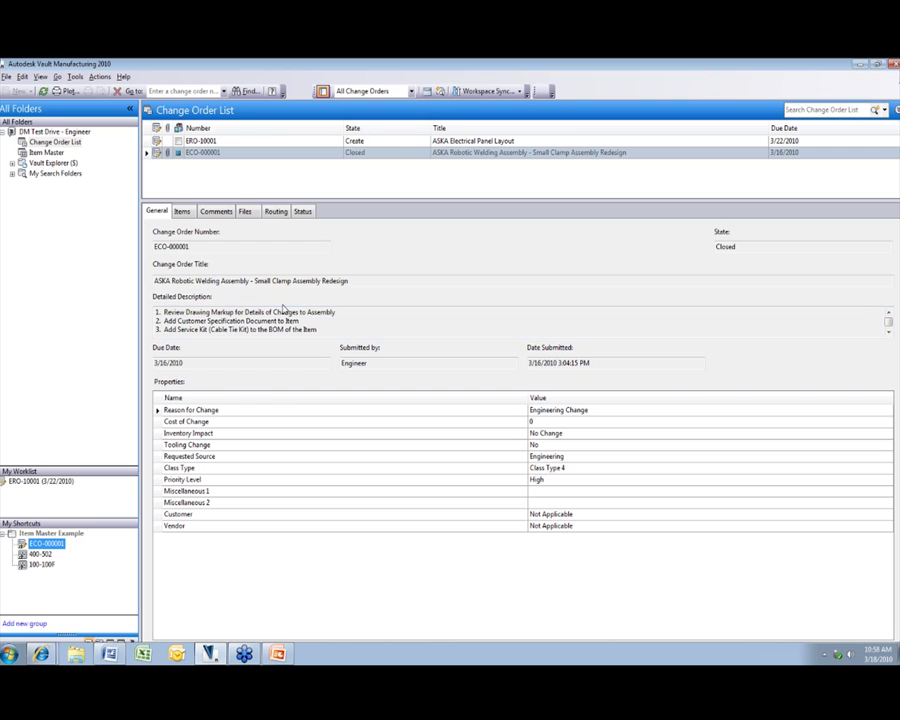
pyautogui.moveTo(197, 248); pyautogui.dragTo(150, 255)
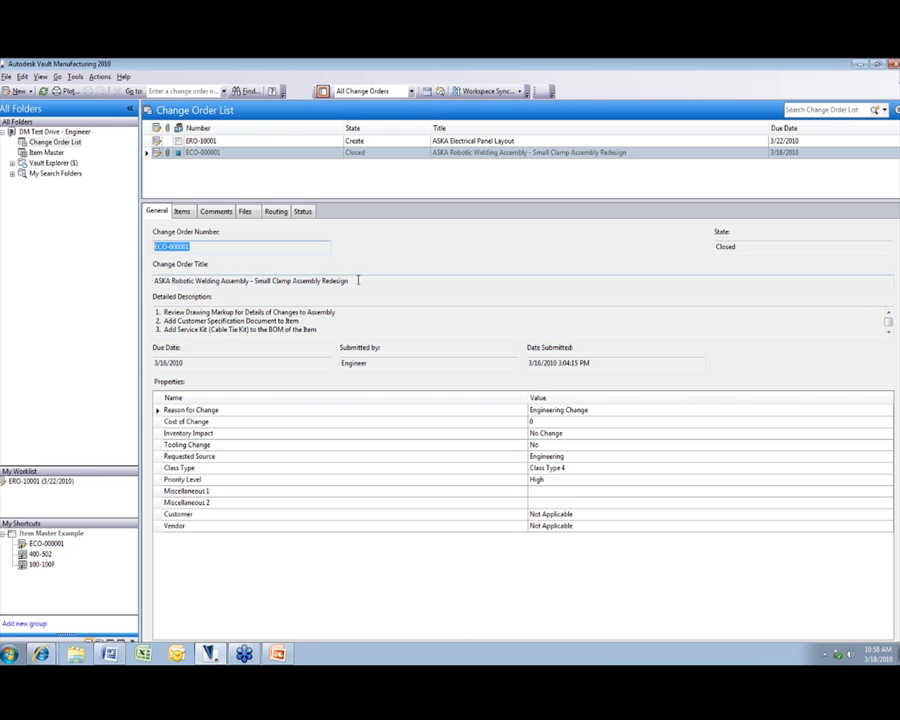
pyautogui.moveTo(349, 281); pyautogui.dragTo(157, 281)
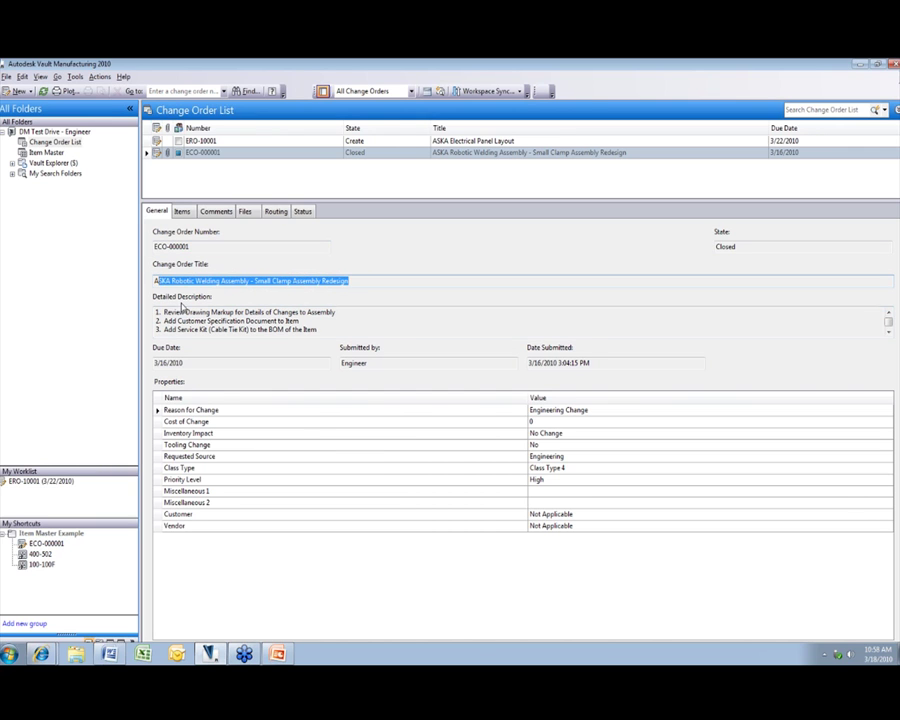
pyautogui.moveTo(318, 330); pyautogui.dragTo(157, 312)
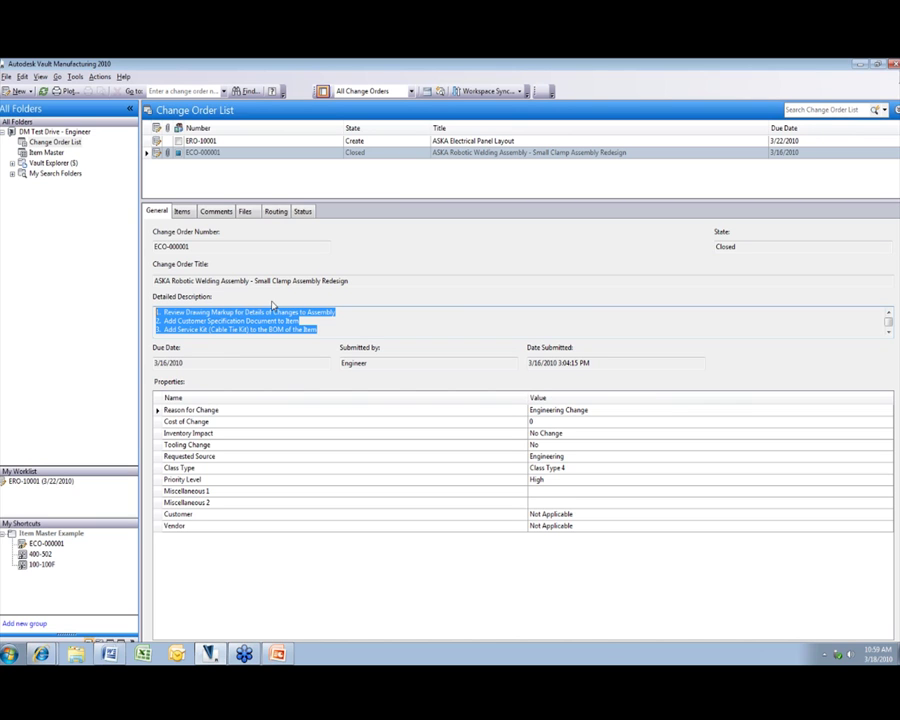
# - Point out the due date and submitter, then list the Released items 100-701, 100-700 and 100-702
pyautogui.press('Tab')
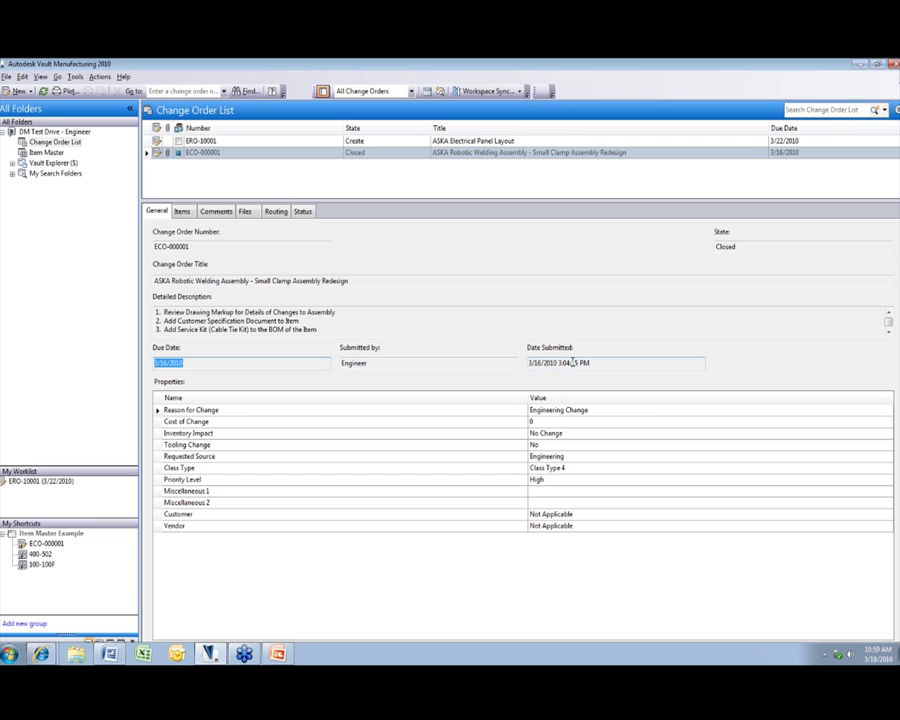
pyautogui.press('Tab')
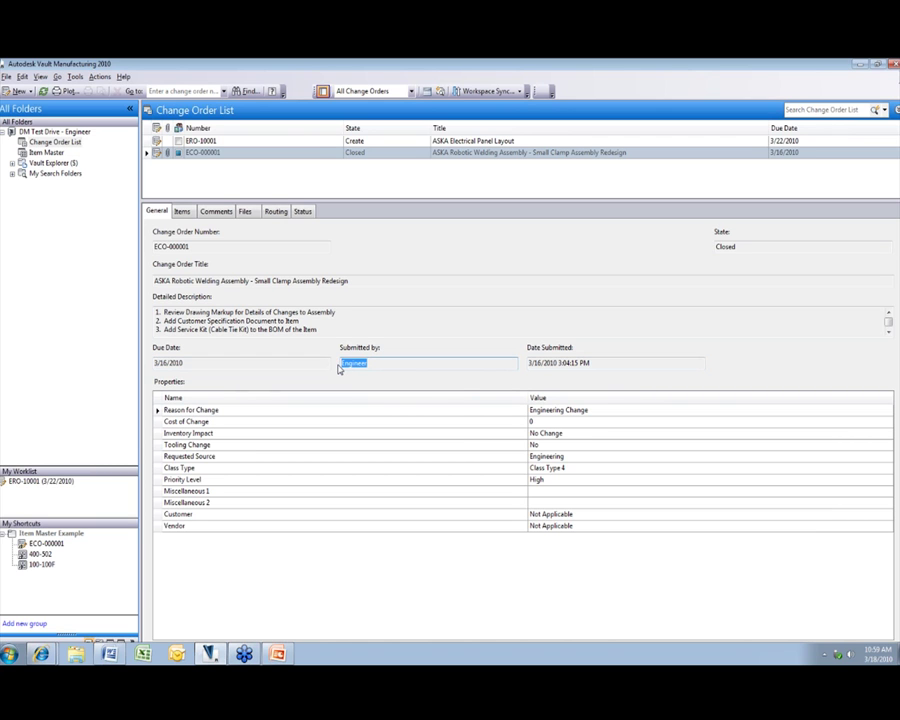
pyautogui.press('Tab')
pyautogui.press('Tab')
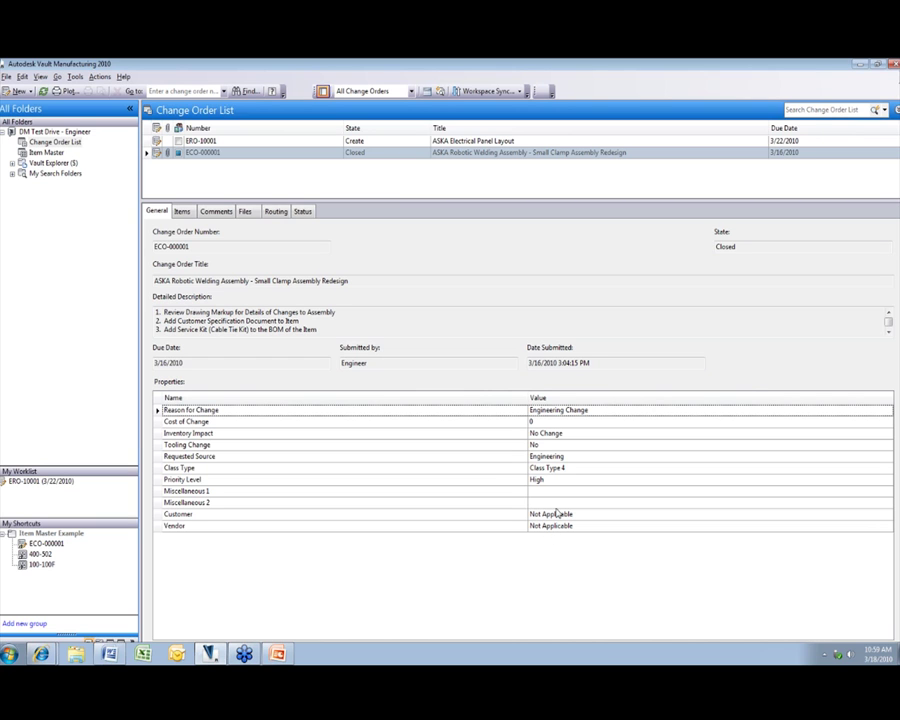
pyautogui.click(181, 211)
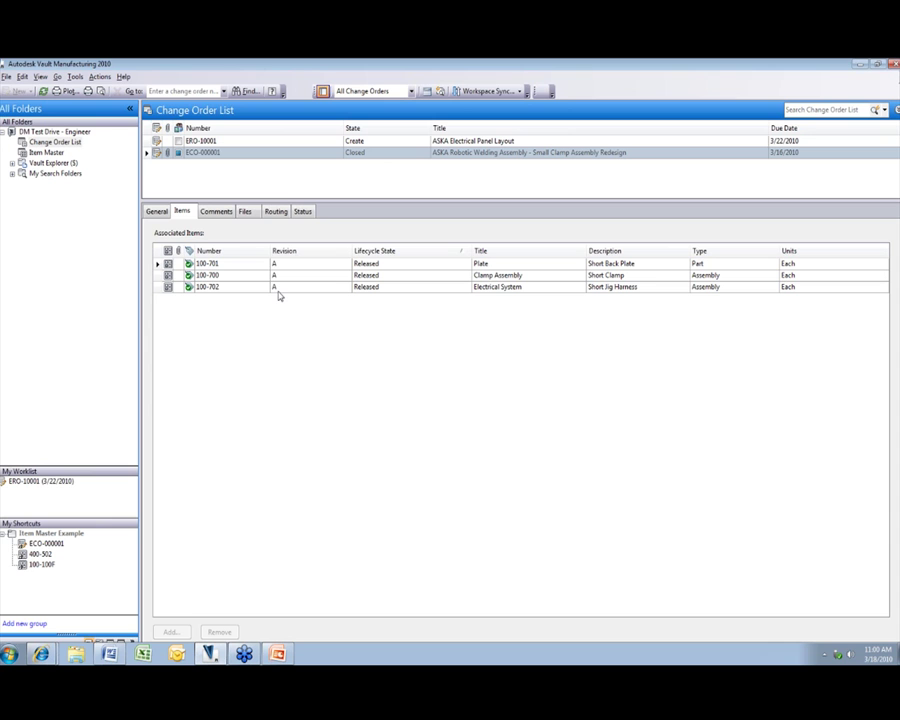
# - Sort comments by Created and load New Drawing Markup attached to the Review Drawing Markup comment
pyautogui.click(222, 213)
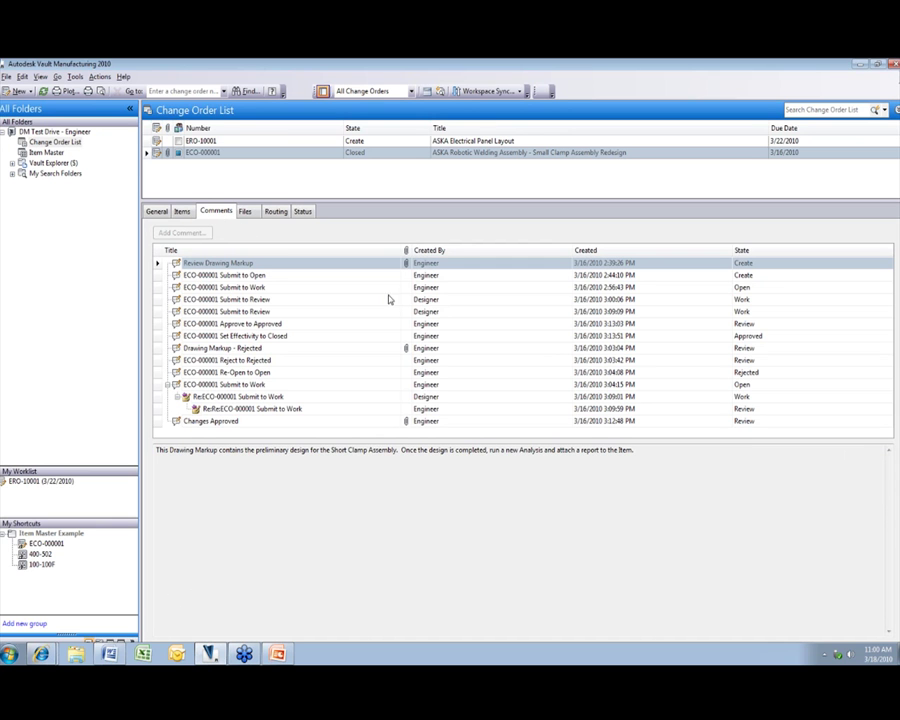
pyautogui.click(672, 250)
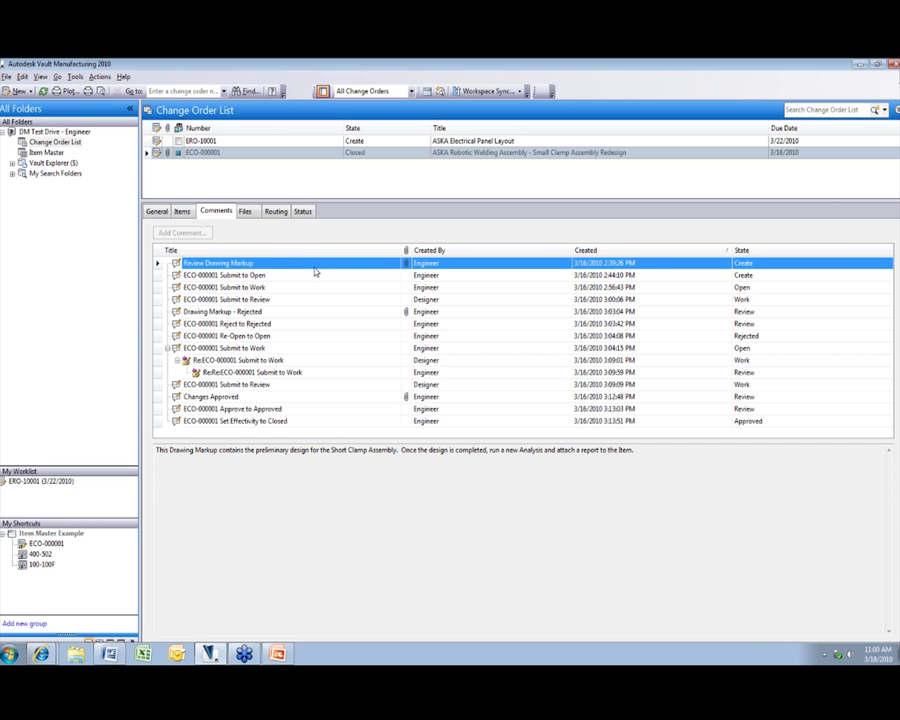
pyautogui.rightClick(372, 266)
pyautogui.click(406, 288)
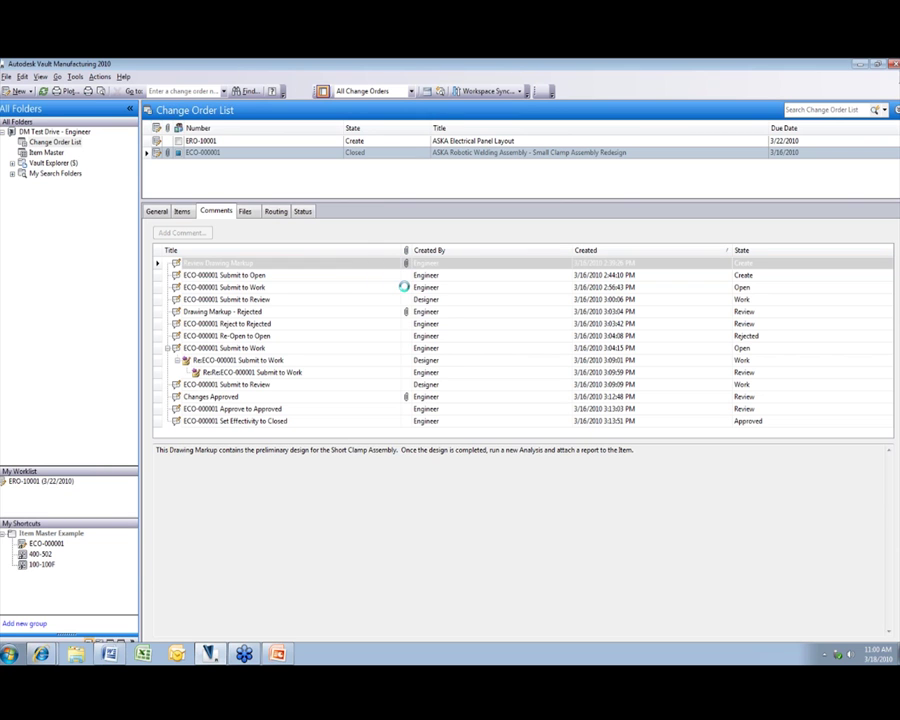
pyautogui.click(115, 192)
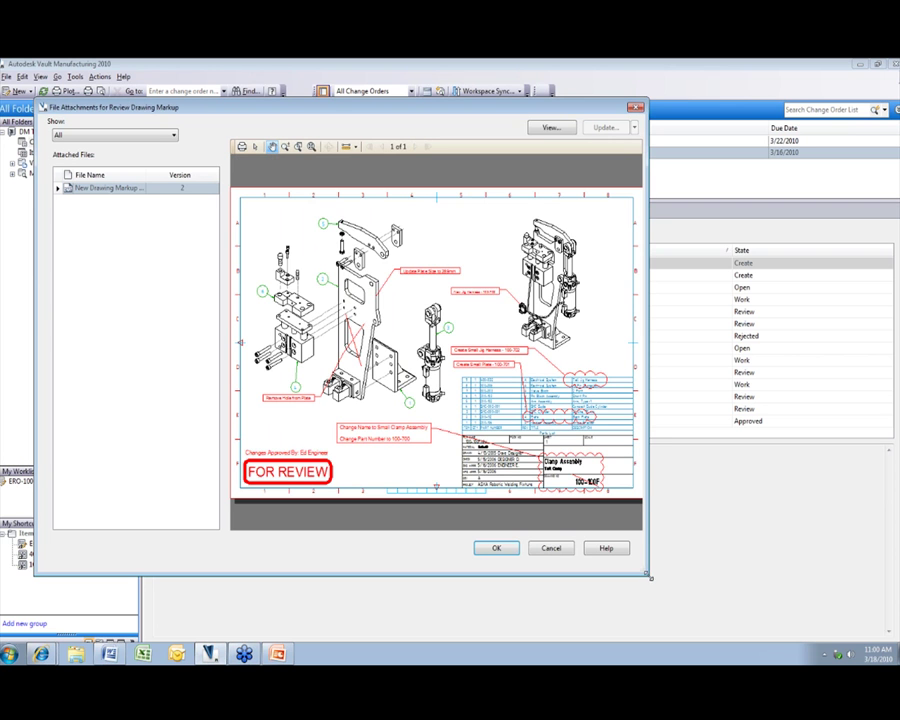
# - Enlarge the attachments window, zoom and pan around the FOR REVIEW markup, then close it
pyautogui.moveTo(650, 577); pyautogui.dragTo(765, 605)
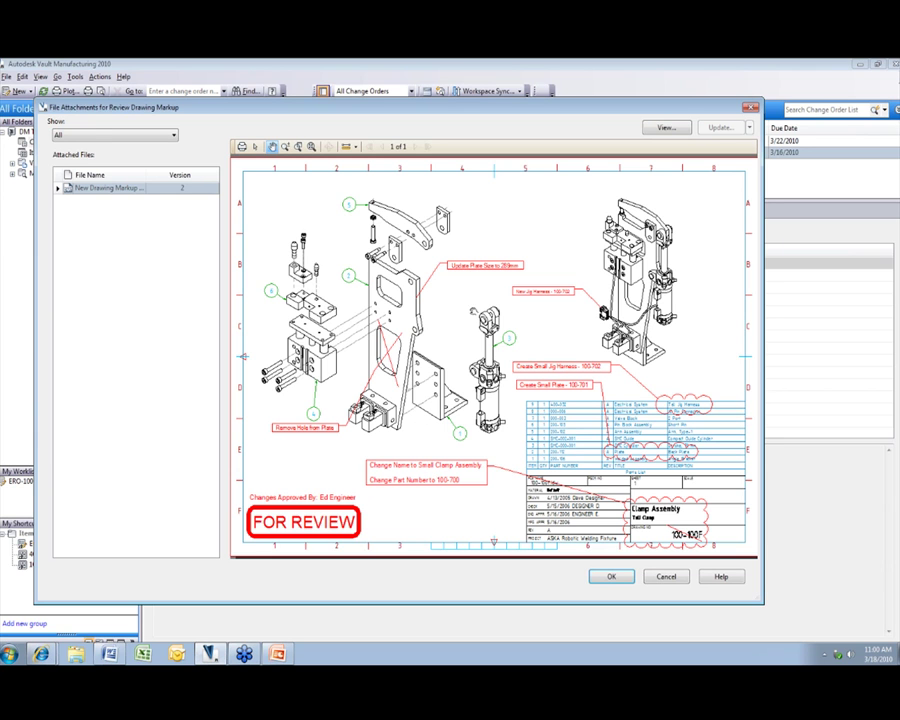
pyautogui.scroll(2, 474, 300)
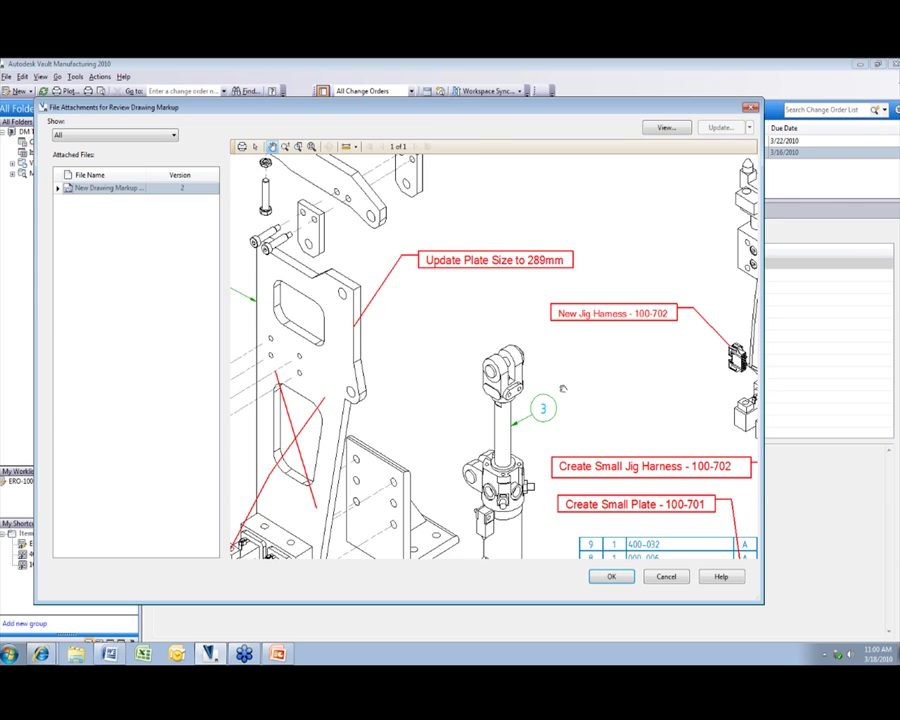
pyautogui.scroll(-2, 395, 272)
pyautogui.scroll(1, 429, 318)
pyautogui.moveTo(429, 318); pyautogui.dragTo(359, 291)
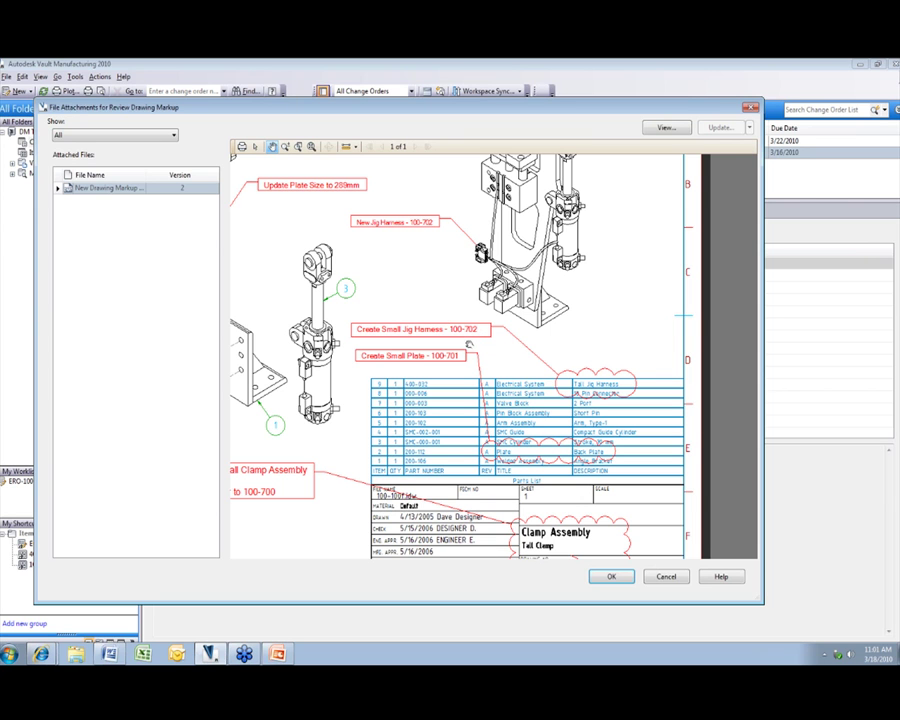
pyautogui.scroll(-3, 470, 345)
pyautogui.moveTo(511, 341); pyautogui.dragTo(531, 348)
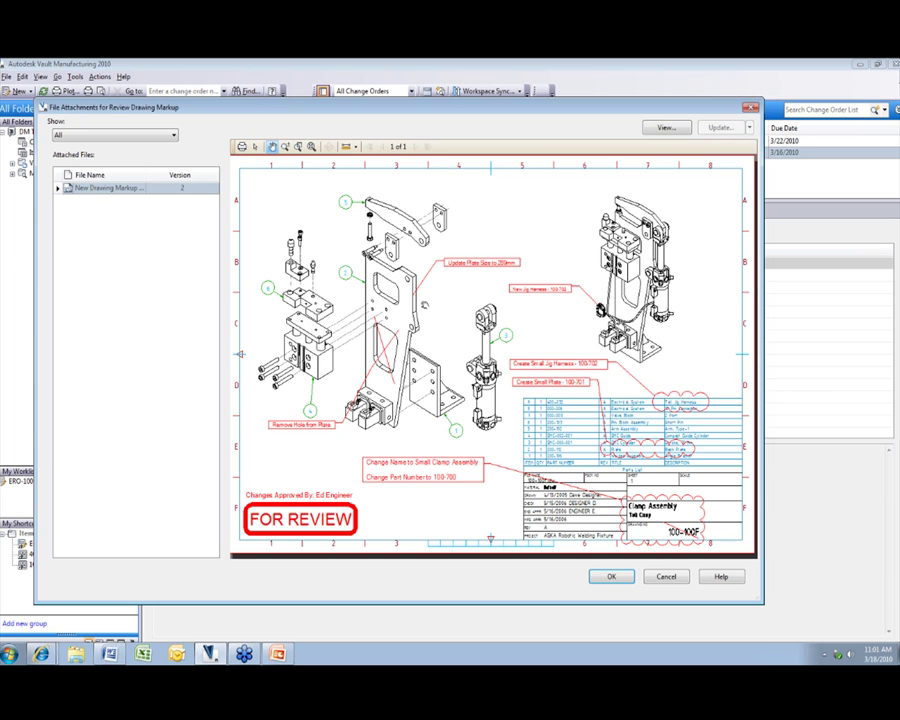
pyautogui.click(672, 578)
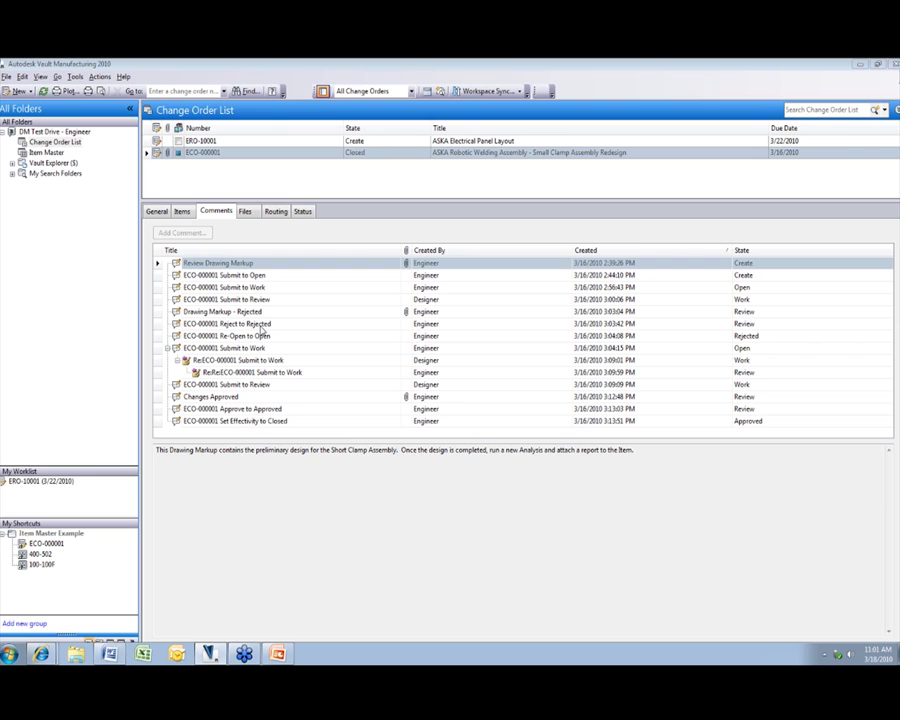
# - Read each comment from Submit to Work, Drawing Markup - Rejected and the replies to Changes Approved
pyautogui.click(257, 287)
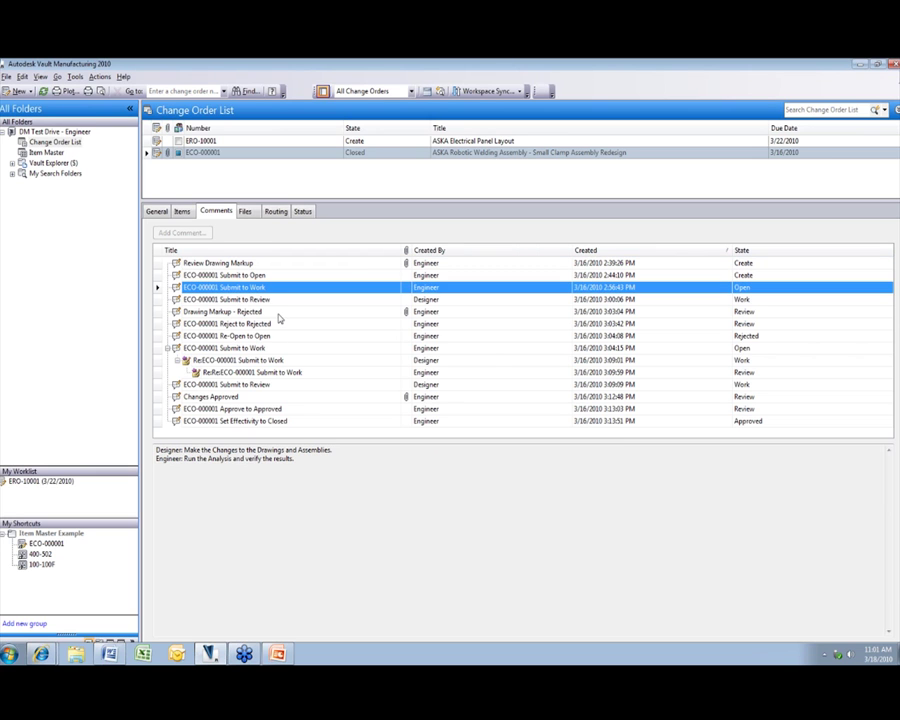
pyautogui.click(263, 300)
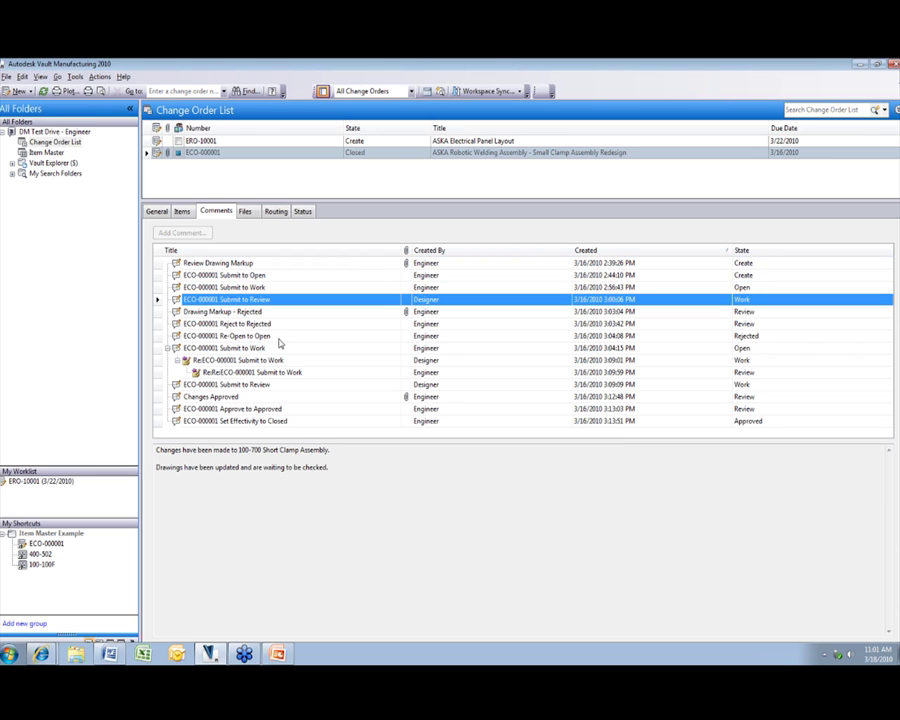
pyautogui.click(258, 313)
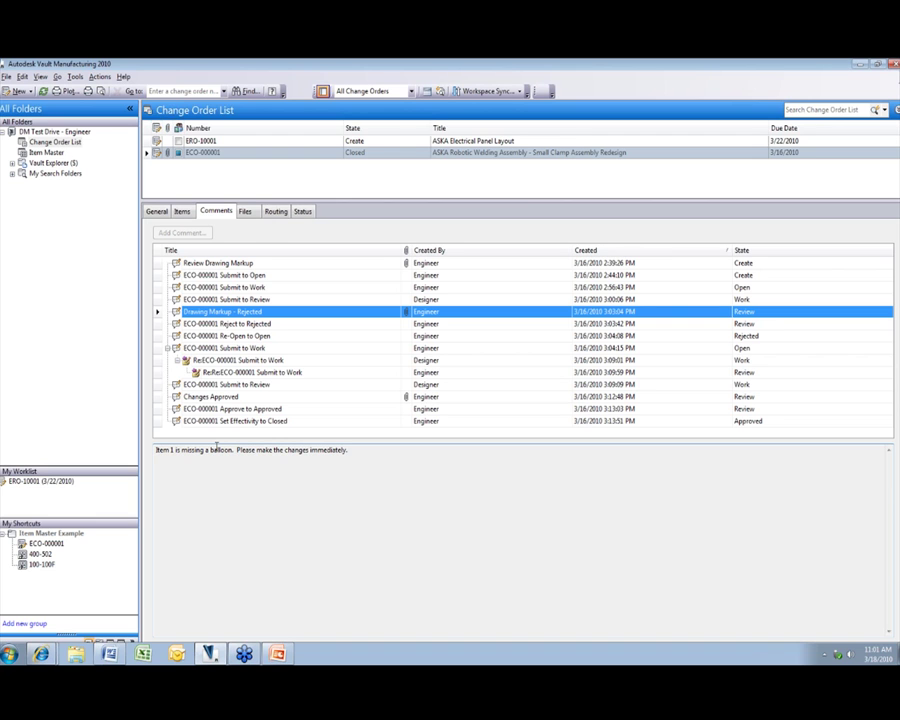
pyautogui.click(255, 349)
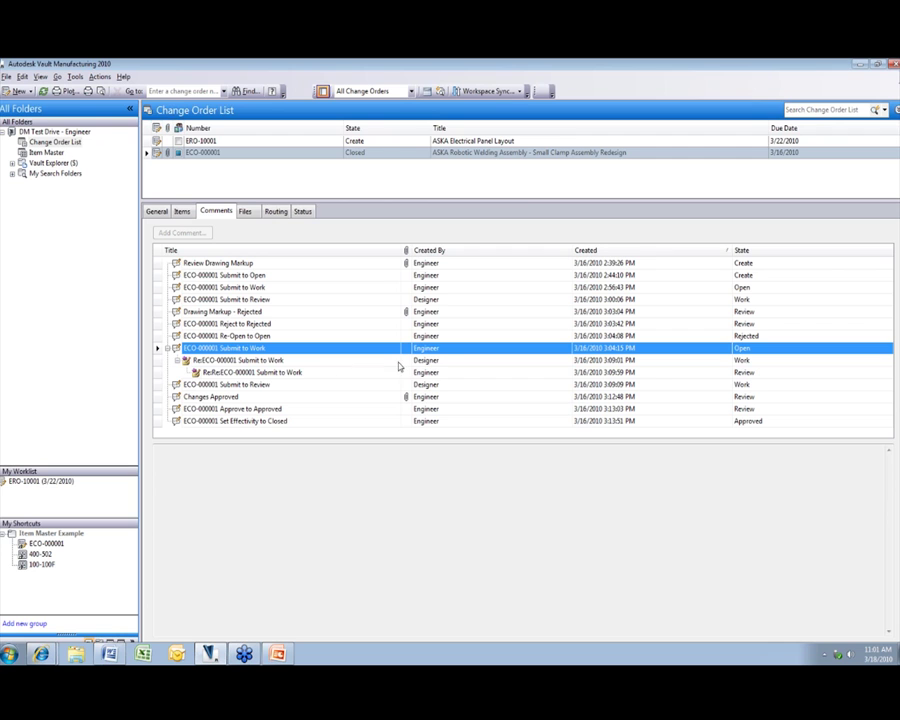
pyautogui.click(283, 362)
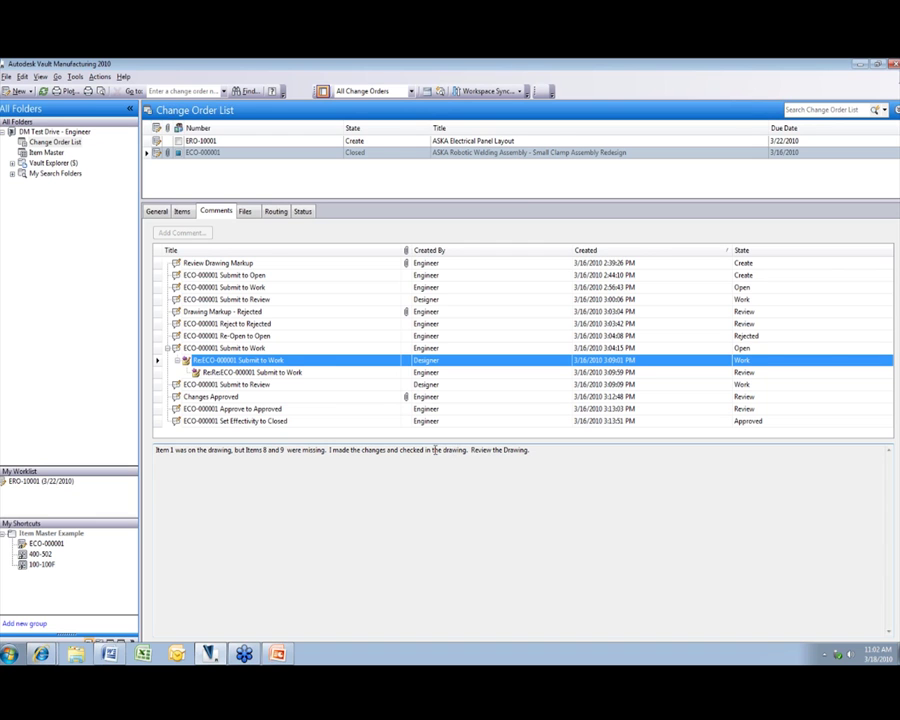
pyautogui.click(297, 372)
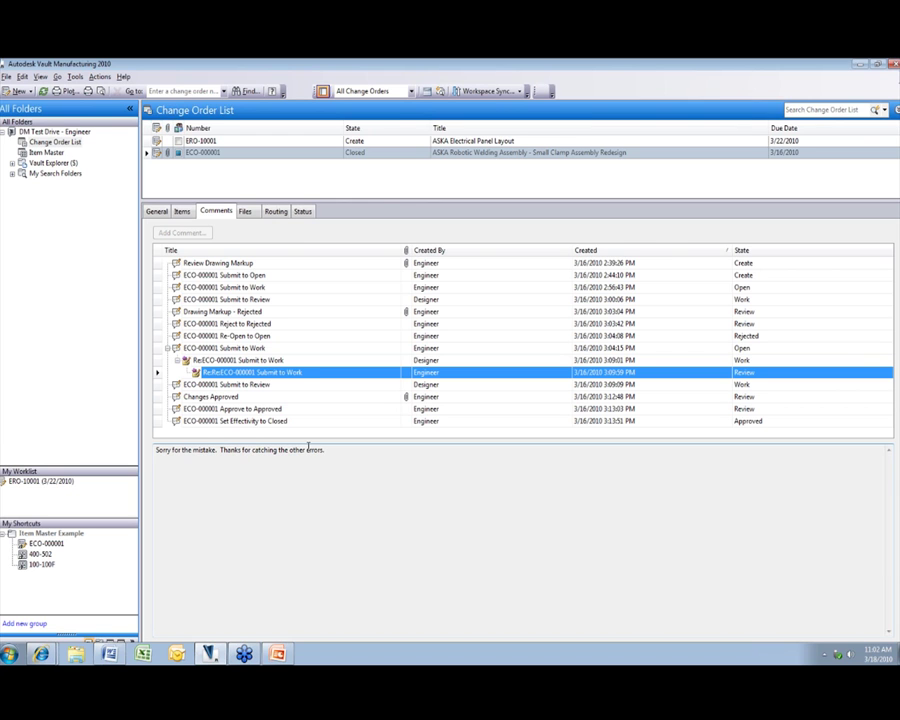
pyautogui.click(239, 399)
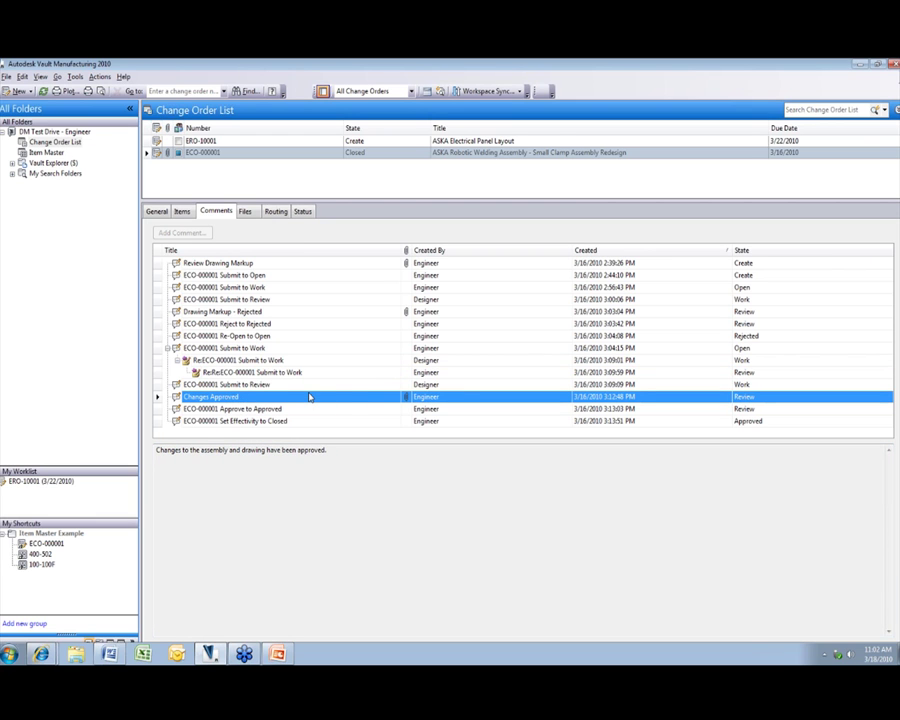
# - View the APPROVED-stamped ECO-000001 Markup attached to Changes Approved, then select Set Effectivity to Closed
pyautogui.rightClick(378, 398)
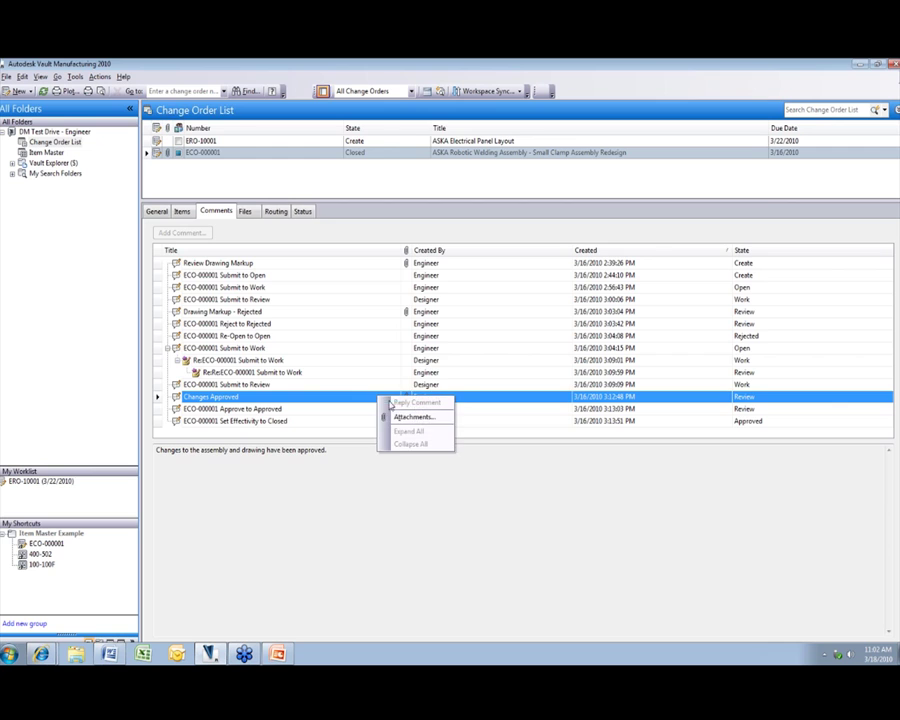
pyautogui.click(410, 417)
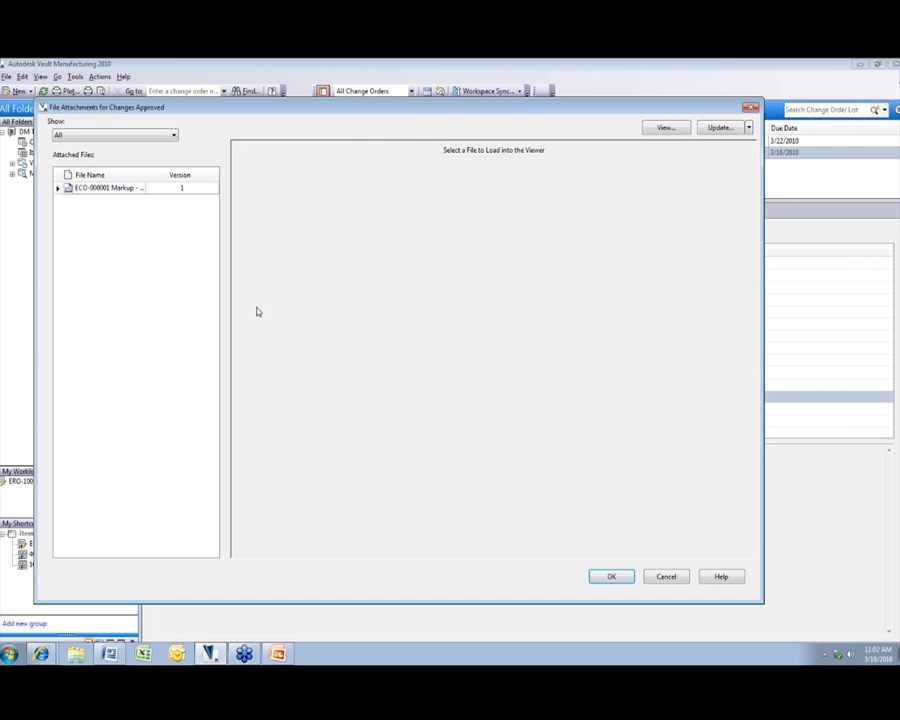
pyautogui.click(114, 190)
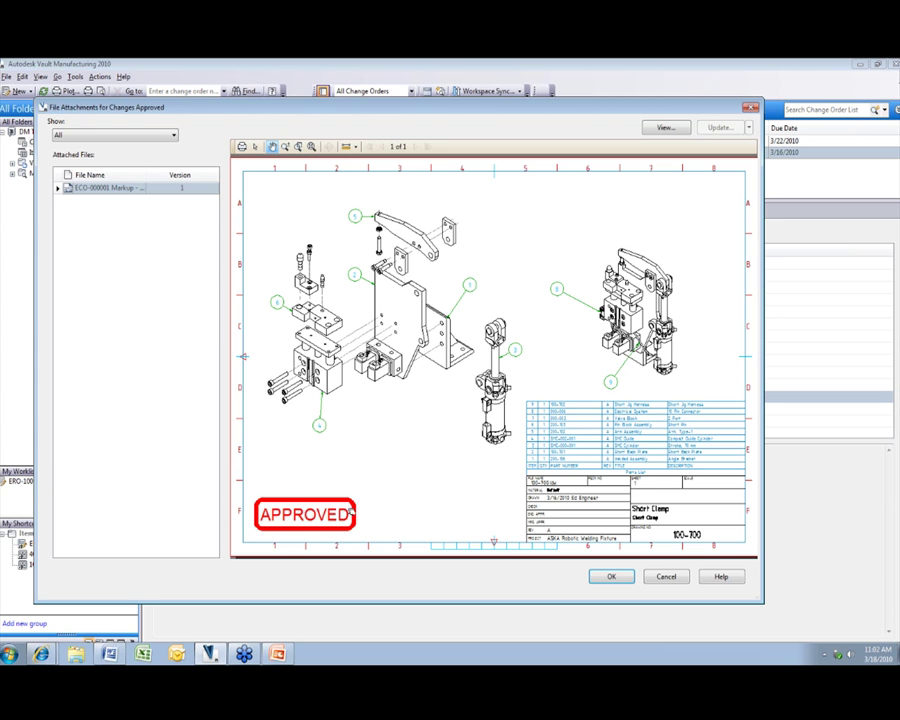
pyautogui.click(613, 577)
pyautogui.click(311, 421)
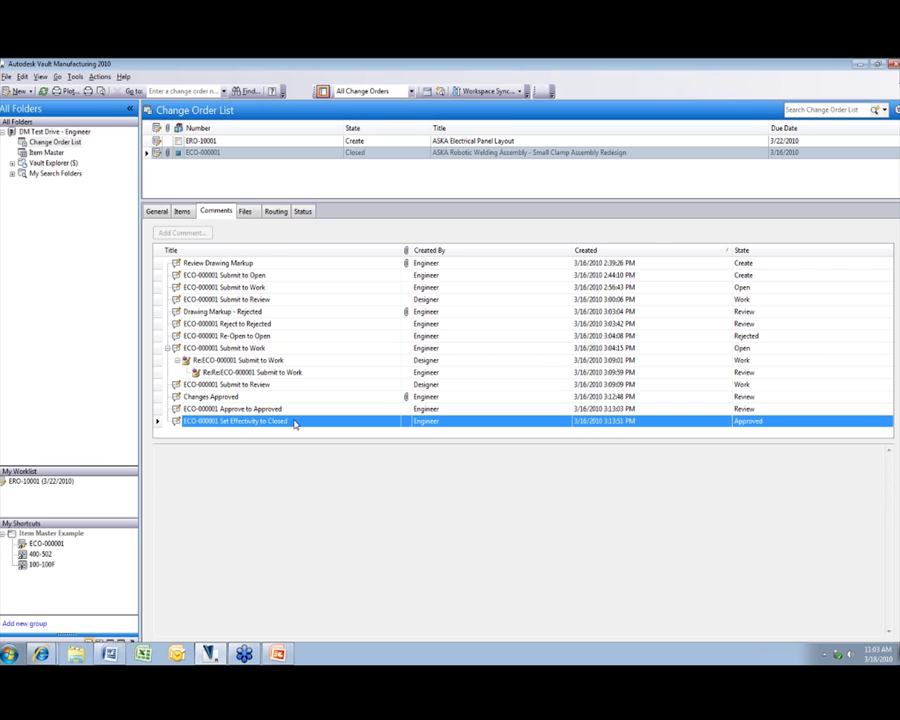
# - List the nine attached files and preview New Drawing Markup - 100-107.idw version 2
pyautogui.click(246, 212)
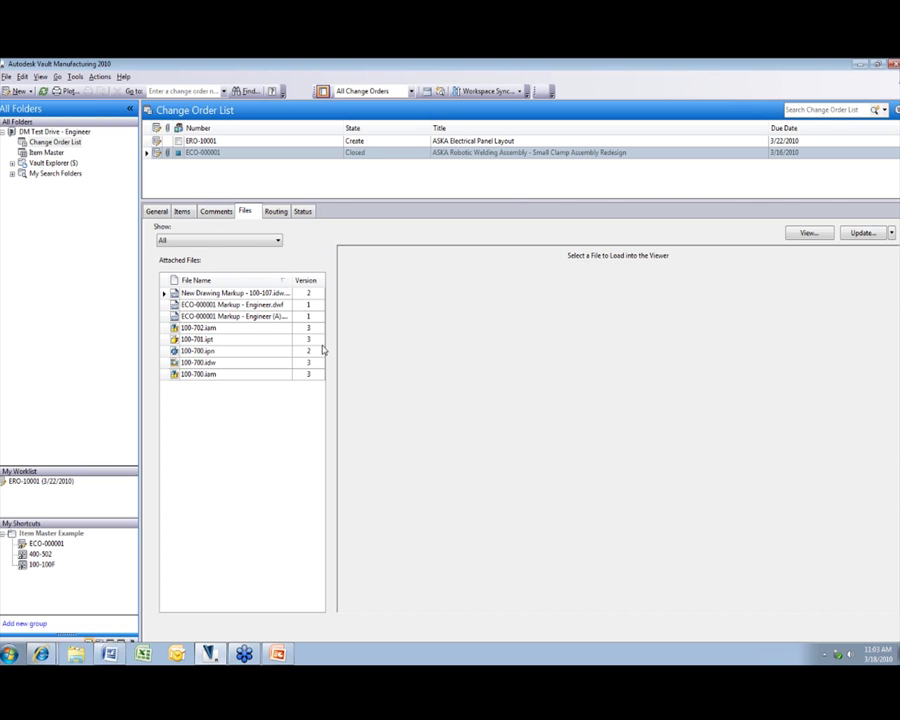
pyautogui.click(270, 293)
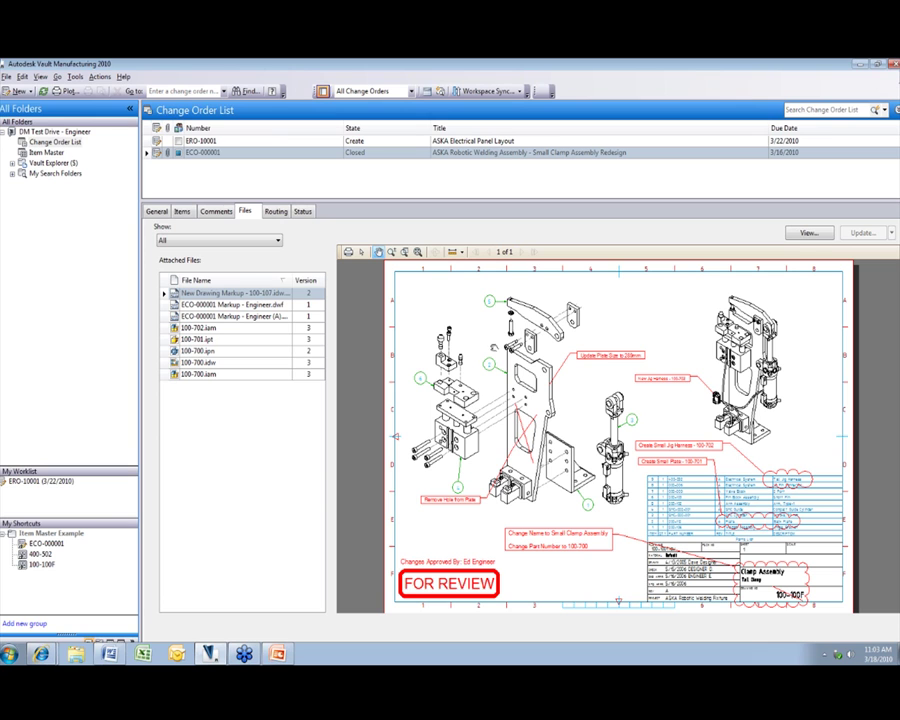
# - Preview 100-700.idw version 3, zooming into its nine-row parts list and title block, then the full sheet
pyautogui.click(253, 362)
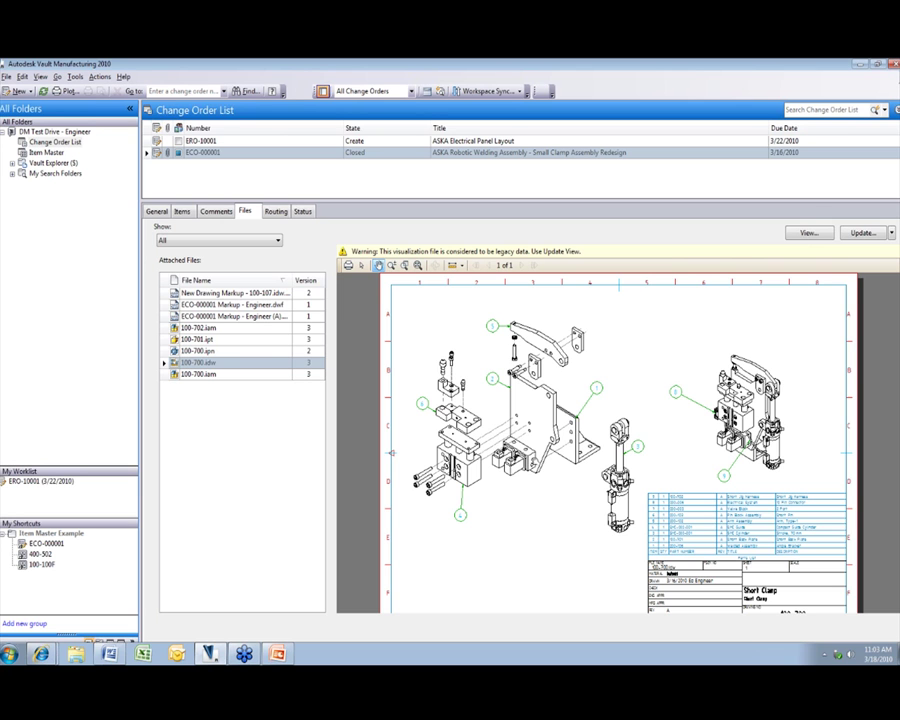
pyautogui.scroll(3, 609, 479)
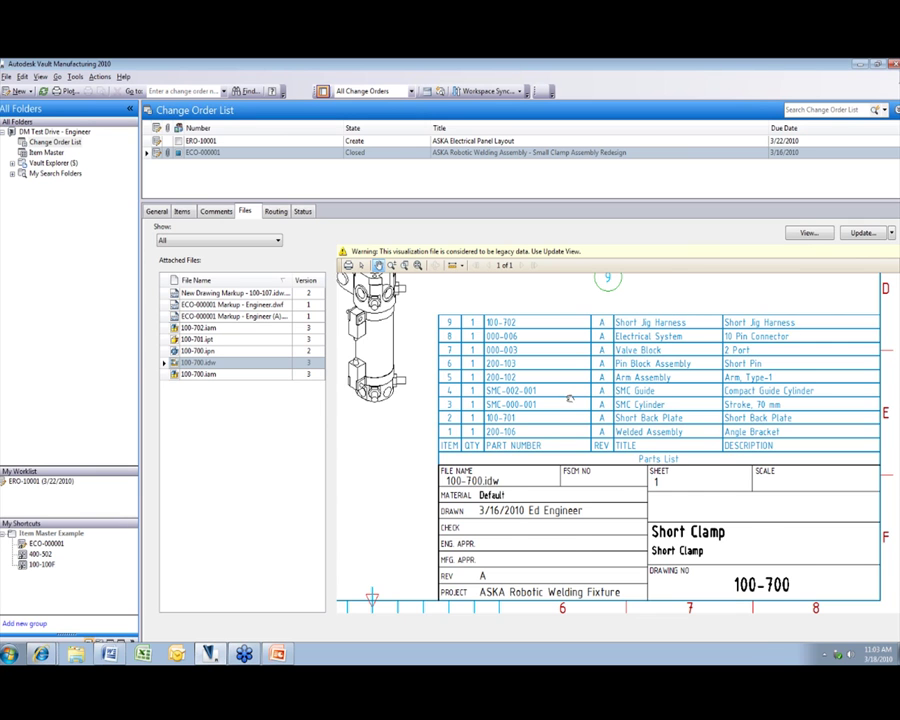
pyautogui.scroll(-2, 565, 394)
pyautogui.scroll(-2, 476, 347)
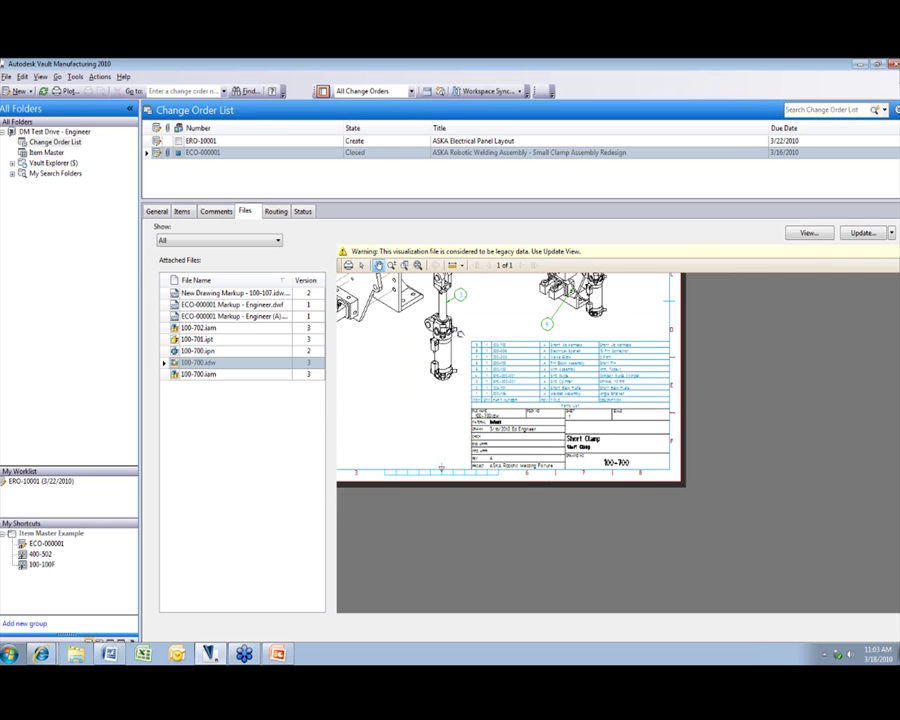
pyautogui.scroll(1, 628, 437)
pyautogui.moveTo(628, 437); pyautogui.dragTo(634, 467)
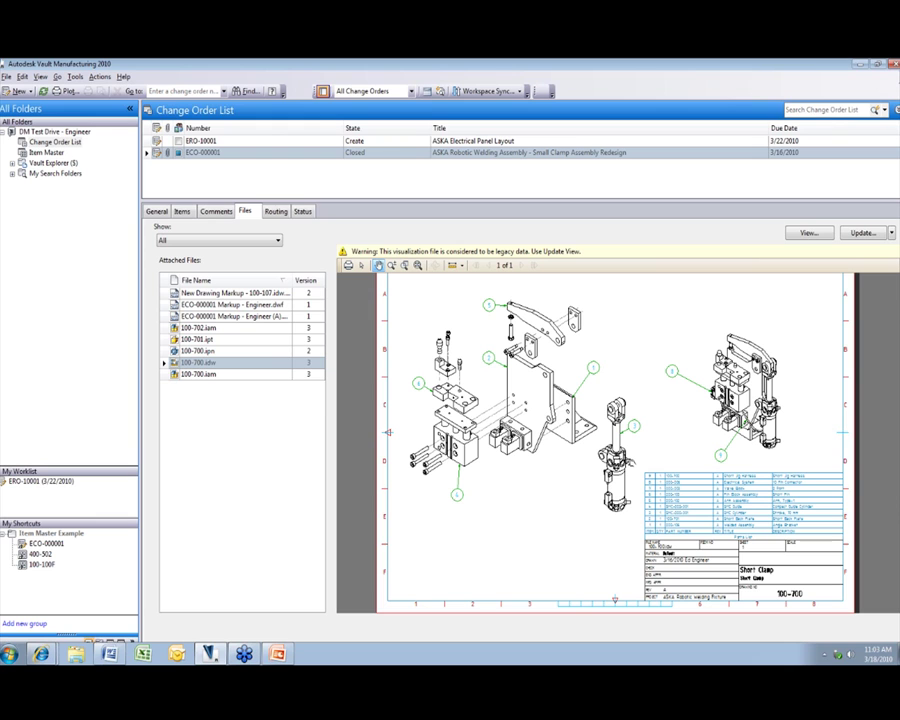